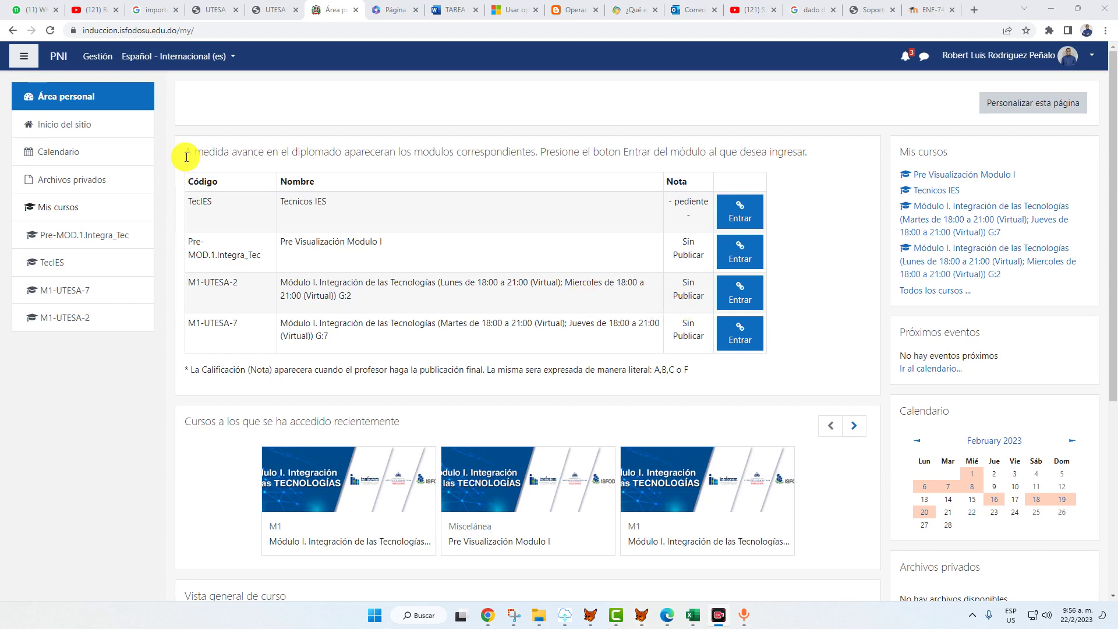
Open the M1-UTESA-2 course from the course overview and go to its grader report
drag(184, 156, 711, 378)
click(711, 377)
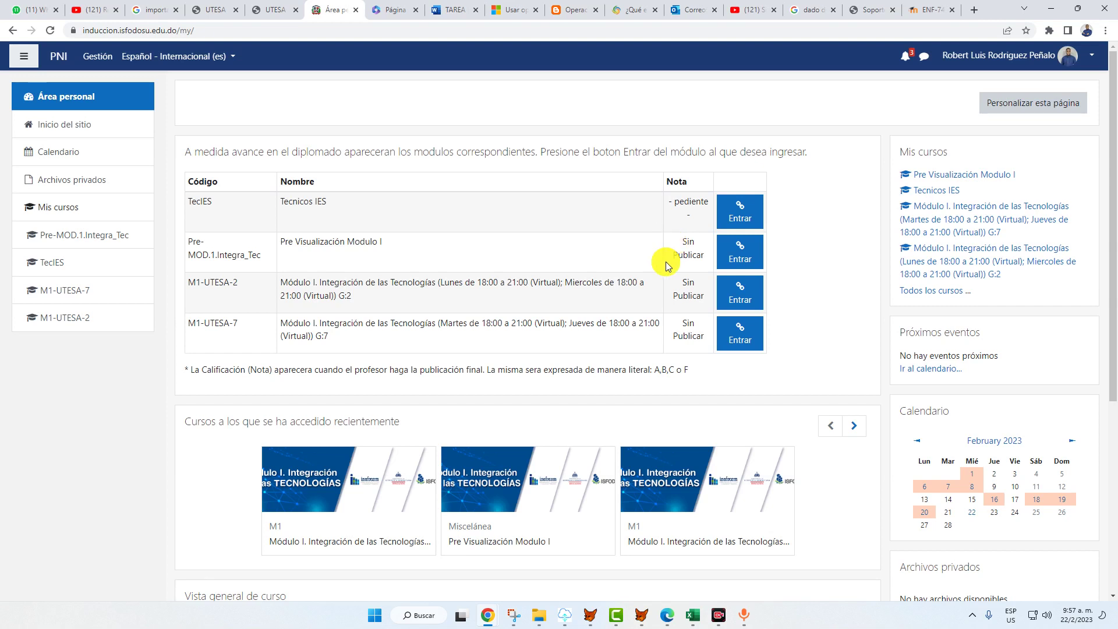
scroll(361, 422, down, 2)
scroll(350, 448, down, 2)
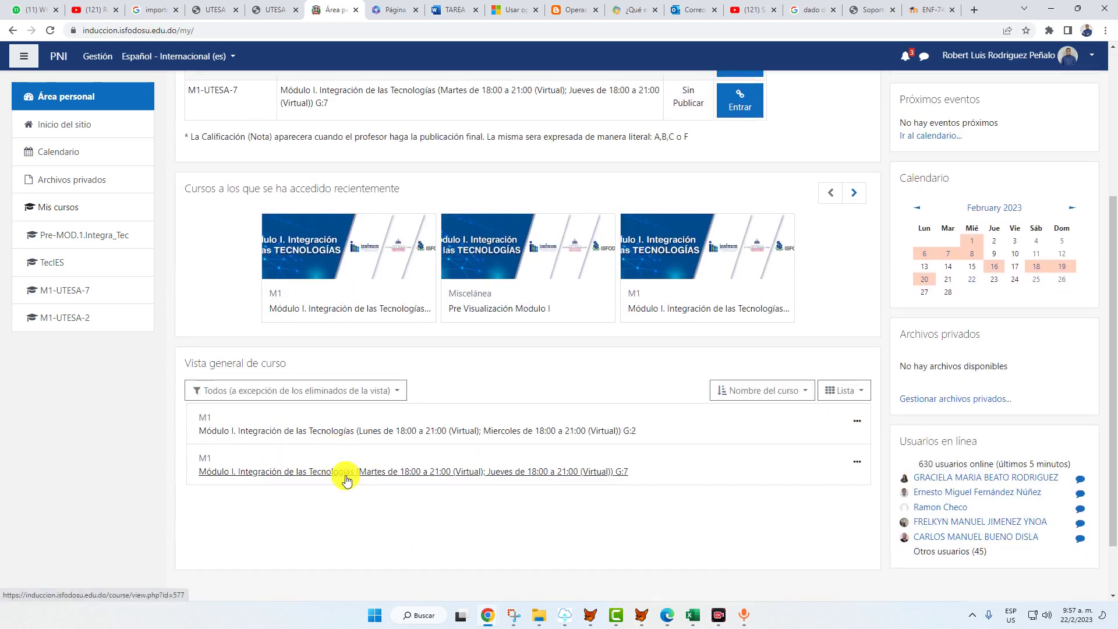
click(352, 432)
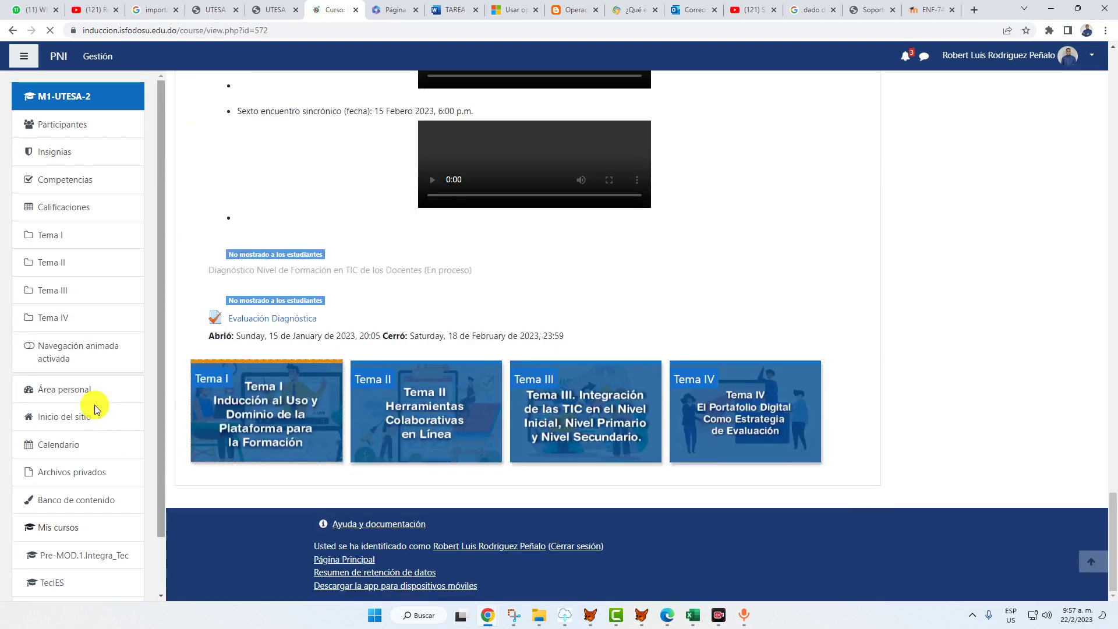
click(73, 212)
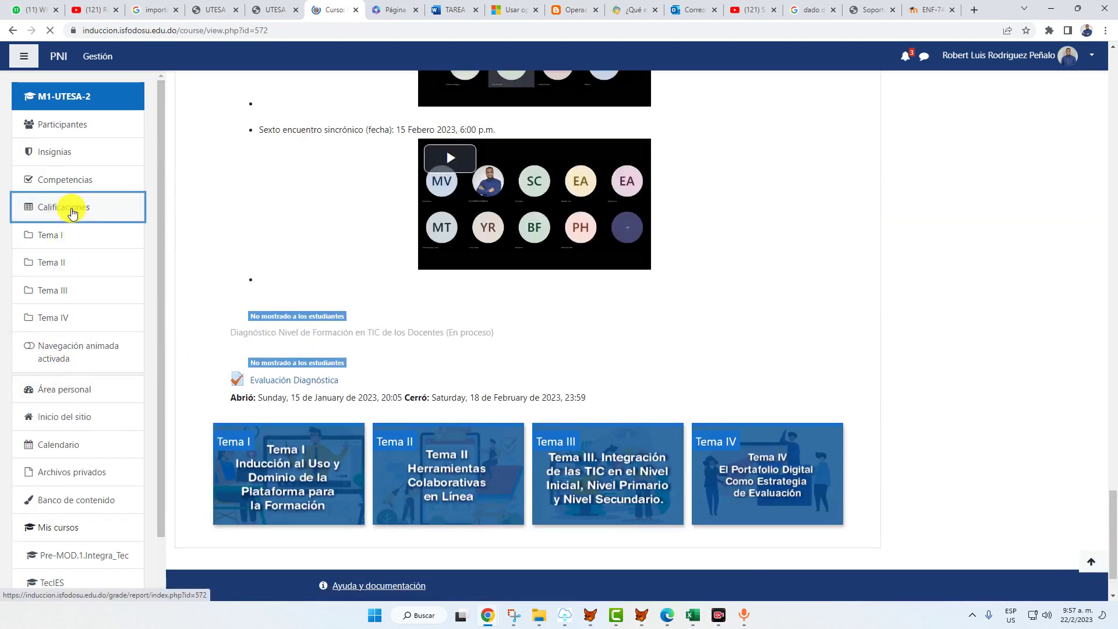
Review the students' course totals throughout the M1-UTESA-2 grader report
scroll(431, 338, down, 7)
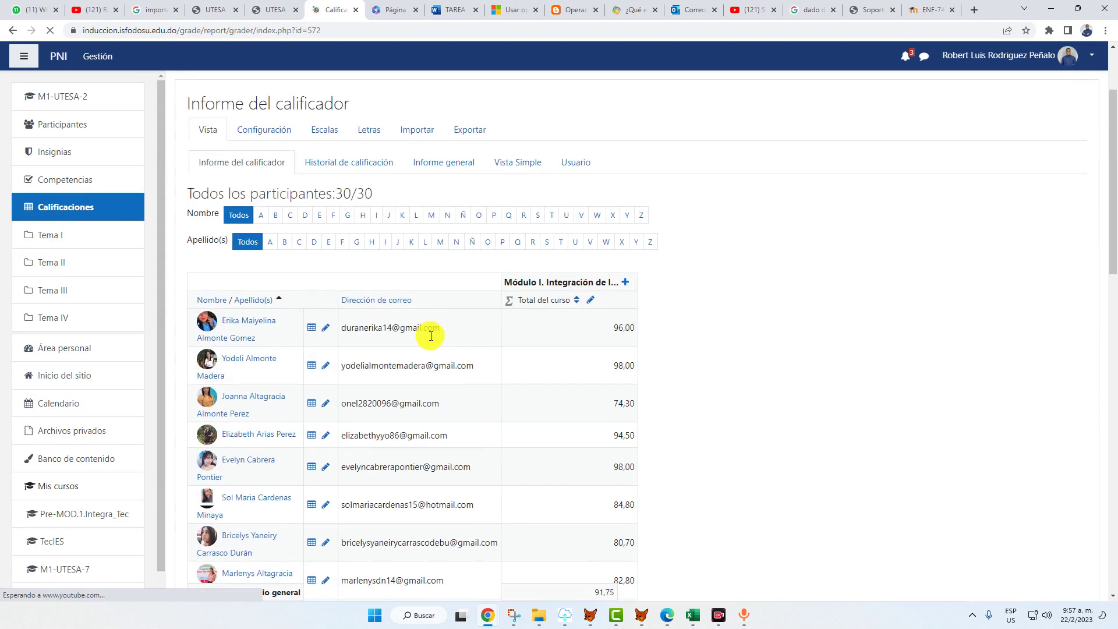
scroll(534, 290, down, 7)
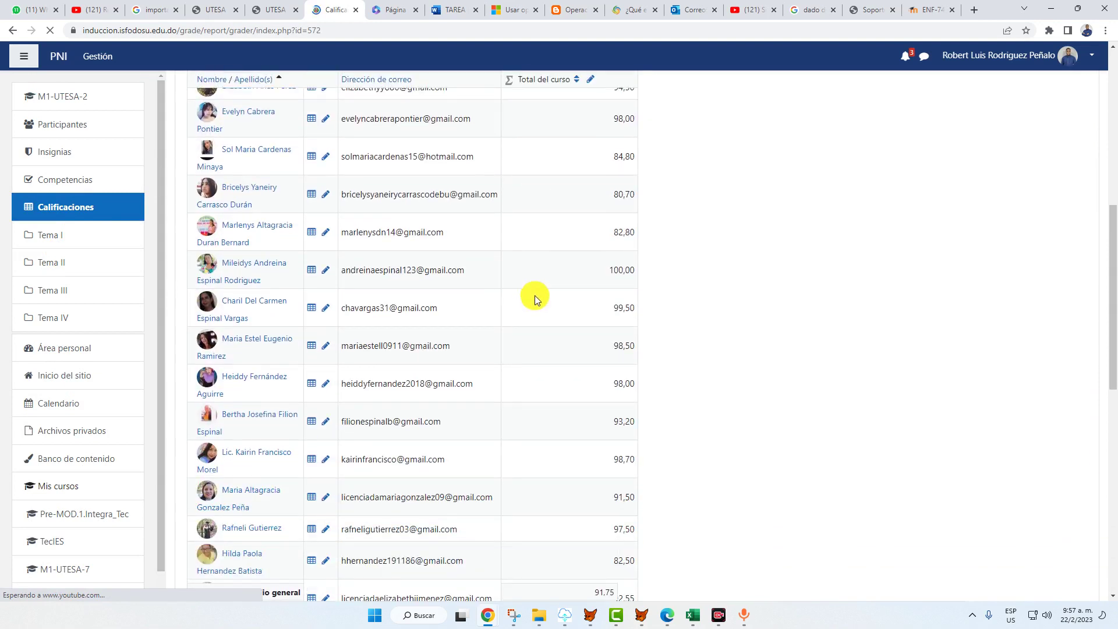
scroll(530, 314, down, 5)
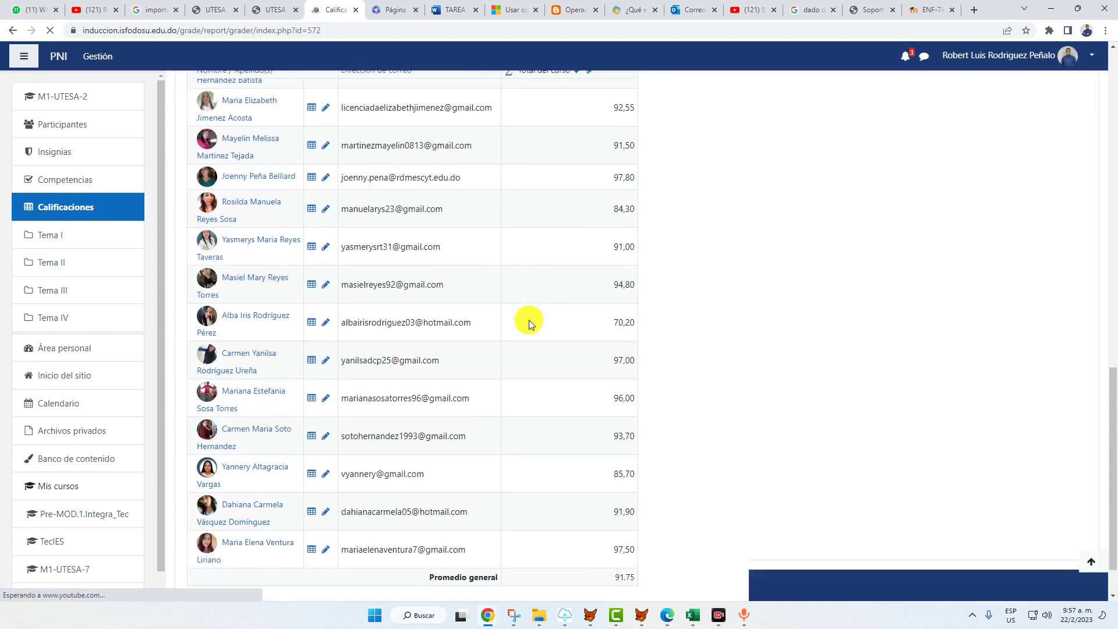
scroll(532, 396, up, 4)
scroll(533, 396, up, 12)
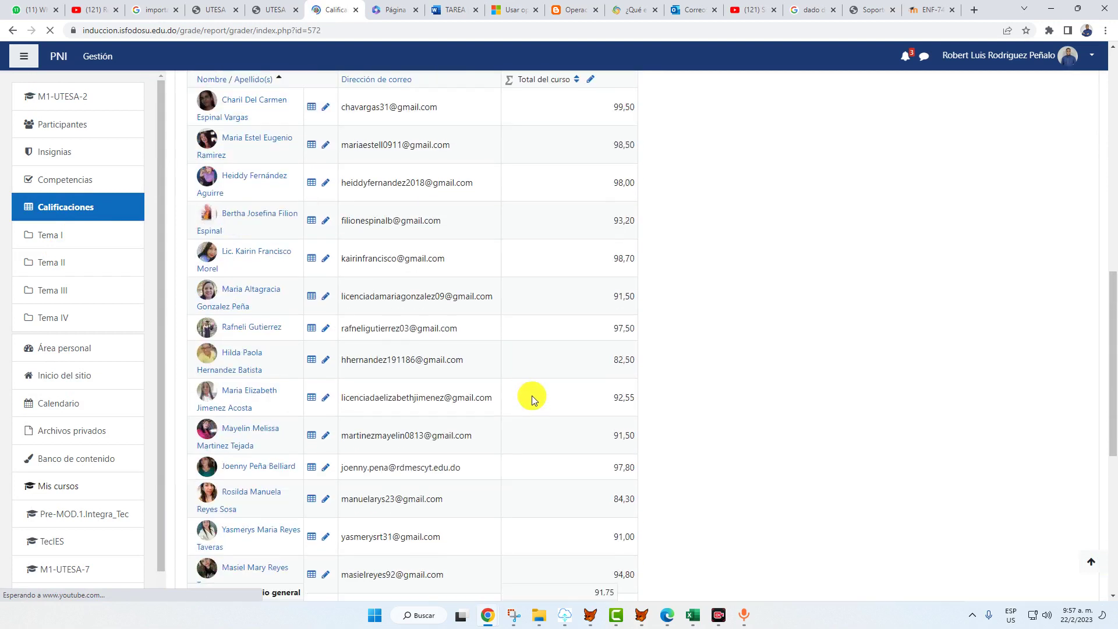
scroll(530, 396, up, 5)
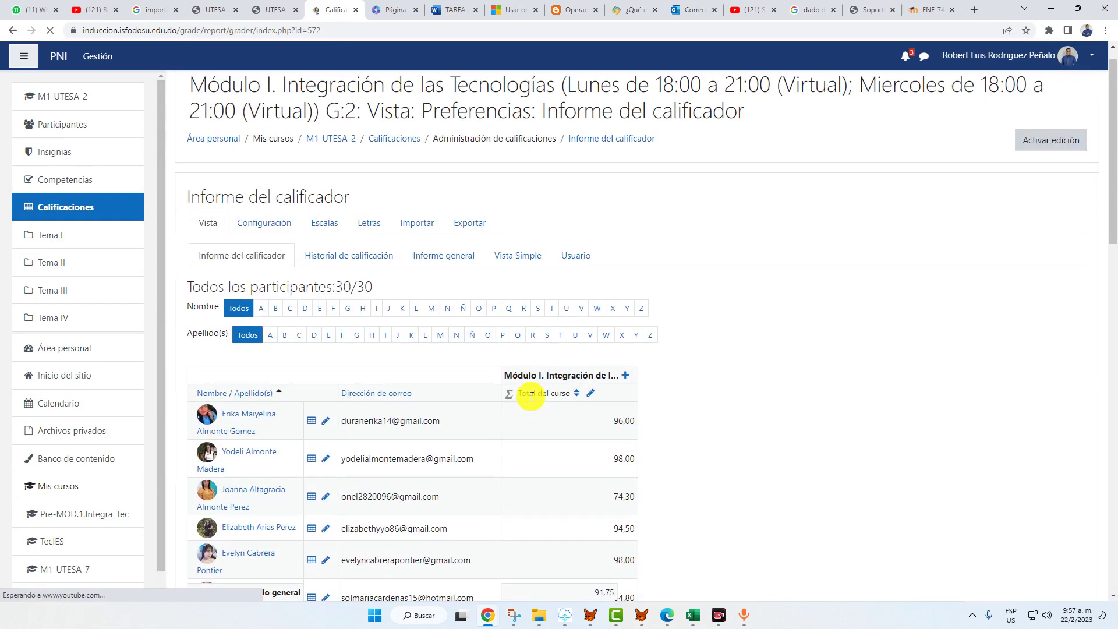
Go to the module grades list from the account options and open the M1-UTESA-2 module for editing
click(1093, 61)
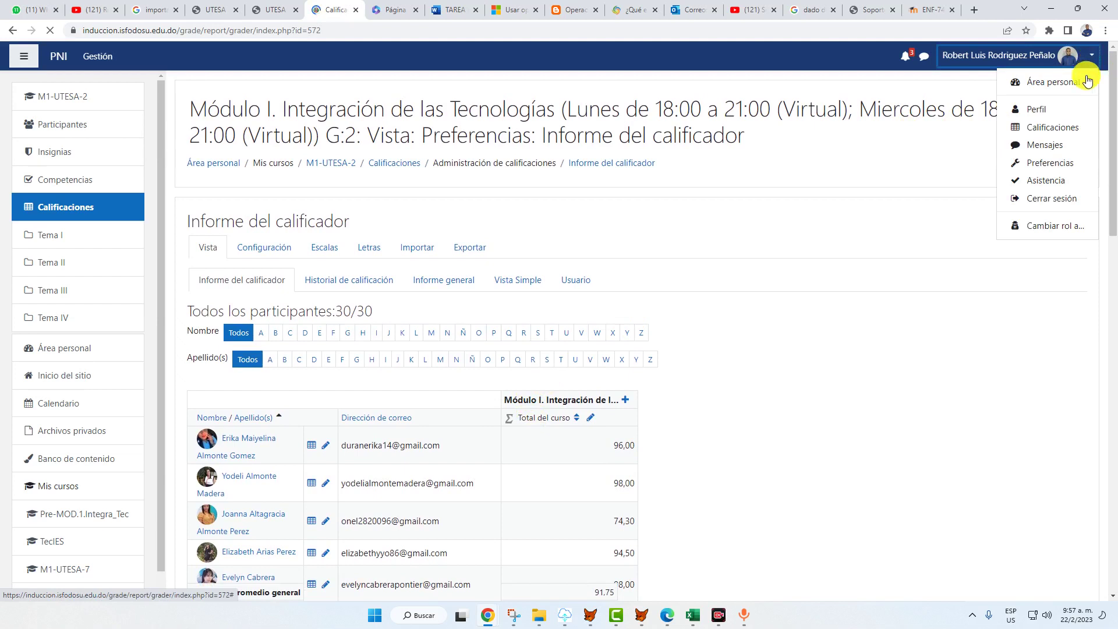
click(1057, 130)
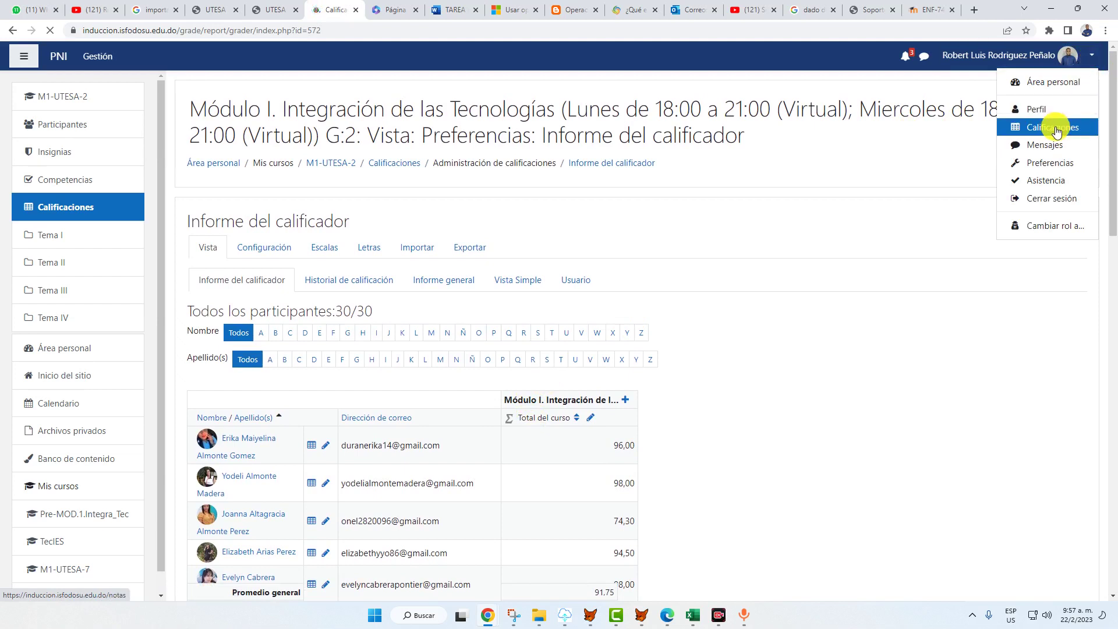
double_click(245, 221)
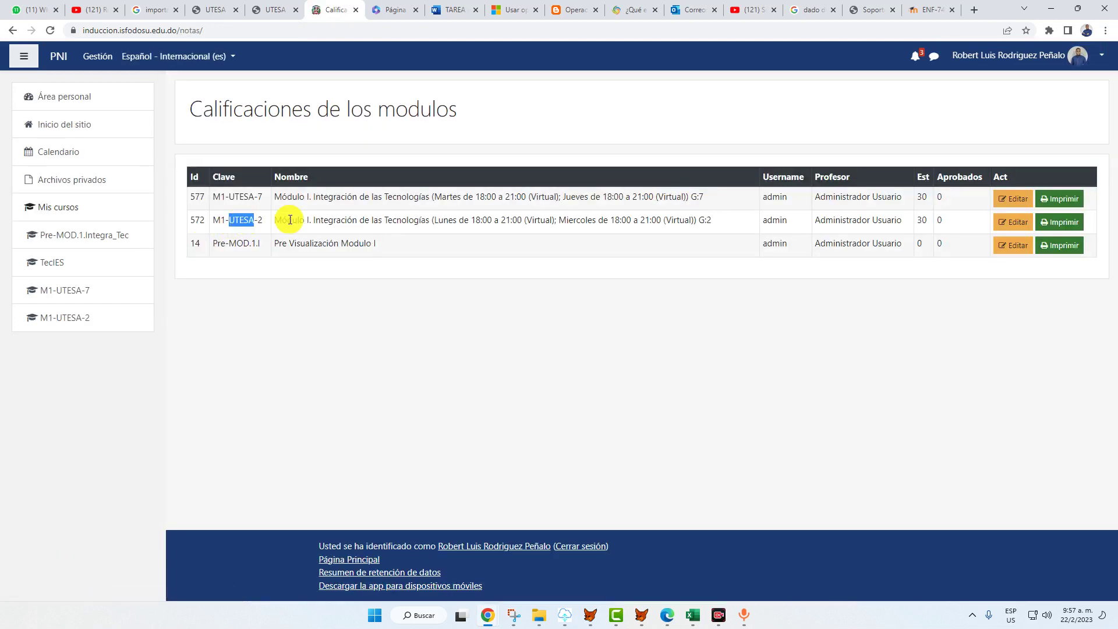
click(1019, 230)
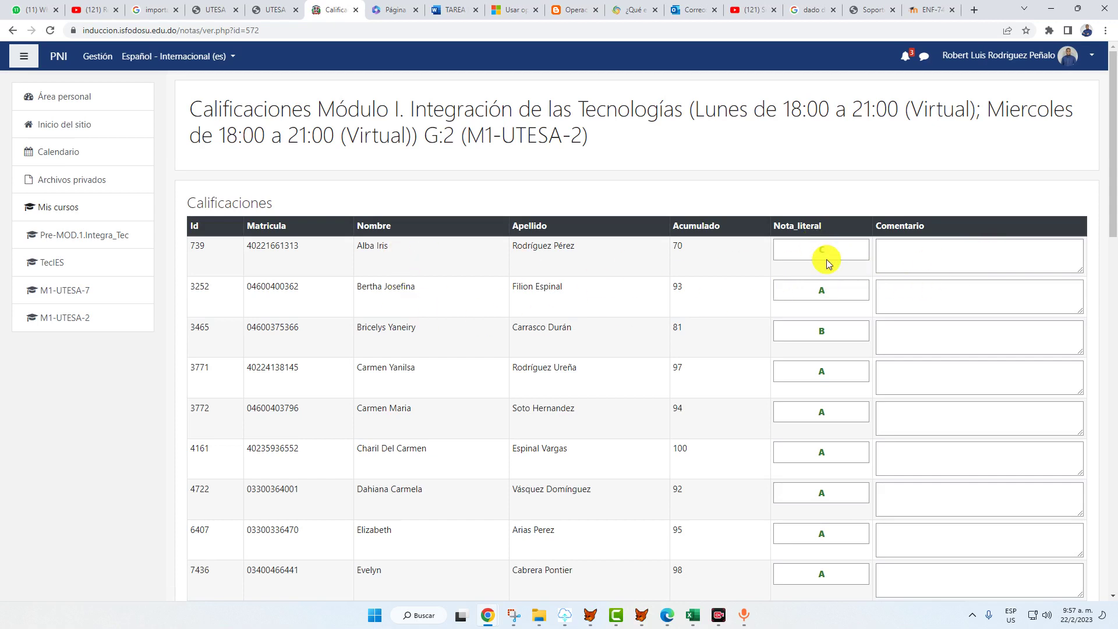
Examine the accumulated scores, literal grades and comment boxes in the M1-UTESA-2 grade list
scroll(819, 292, down, 1)
scroll(820, 301, down, 1)
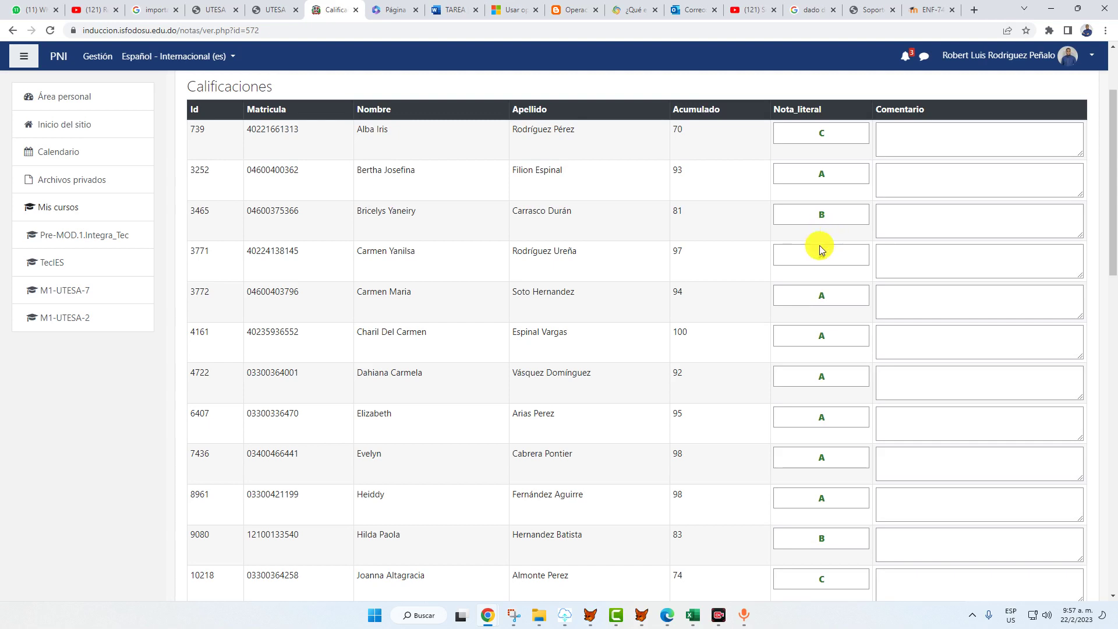
scroll(818, 192, down, 3)
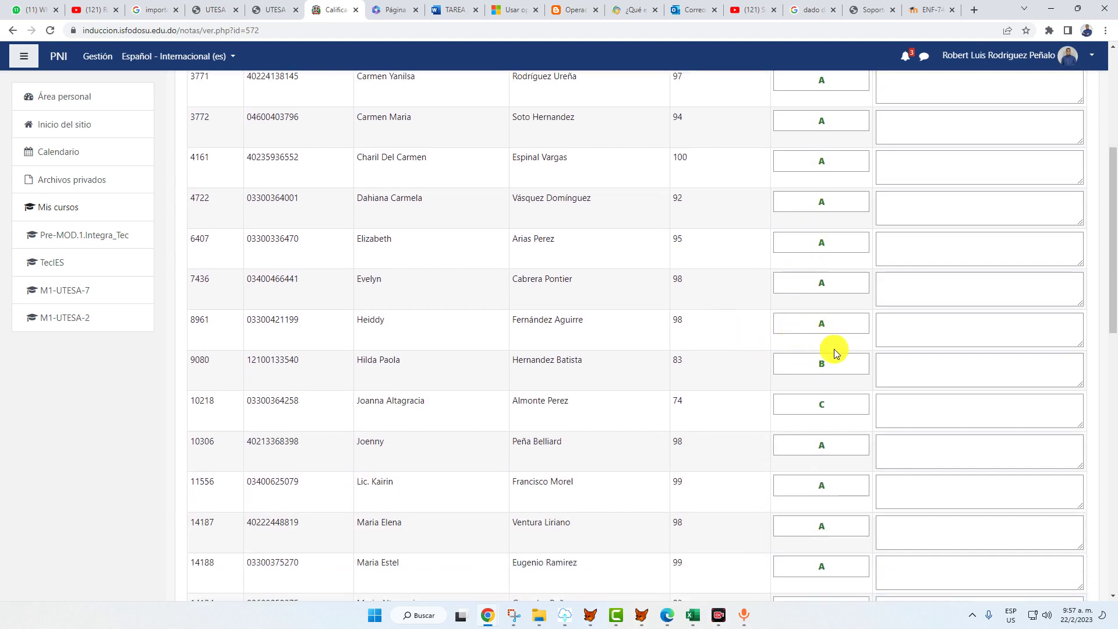
click(898, 364)
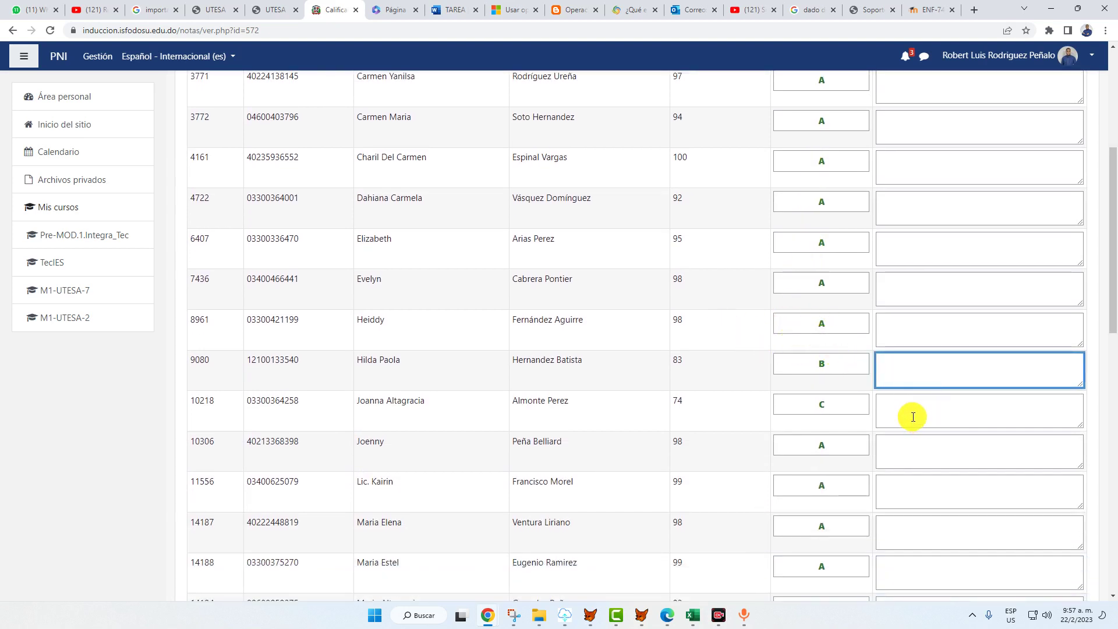
click(907, 416)
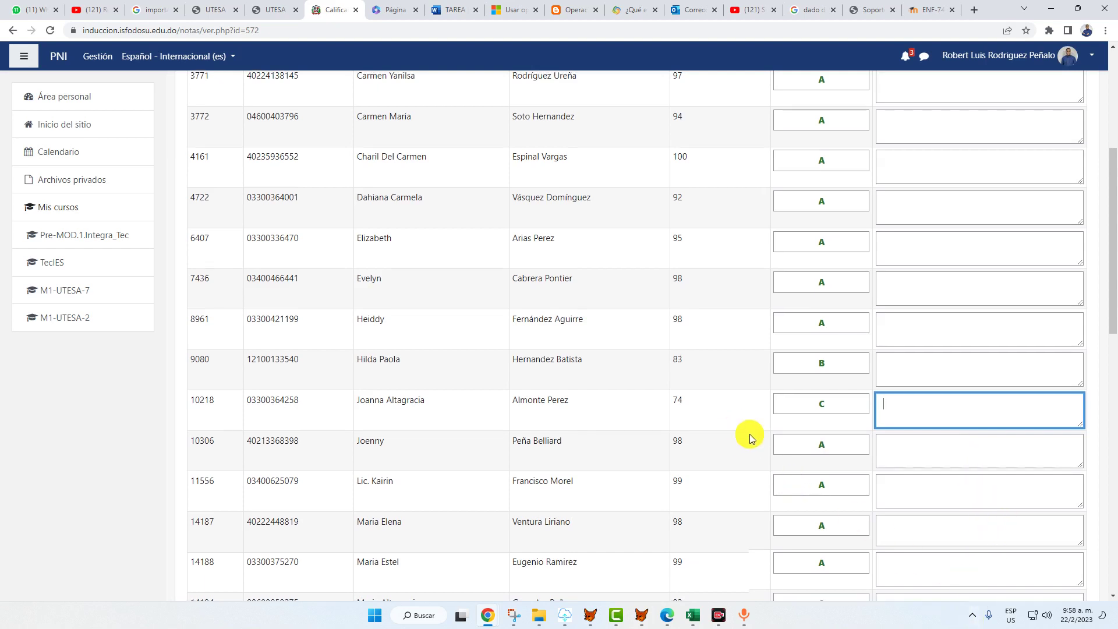
Set the module's start date to 16/01/2023 and its end date to 18/02/2023 below the grade list
scroll(717, 361, down, 8)
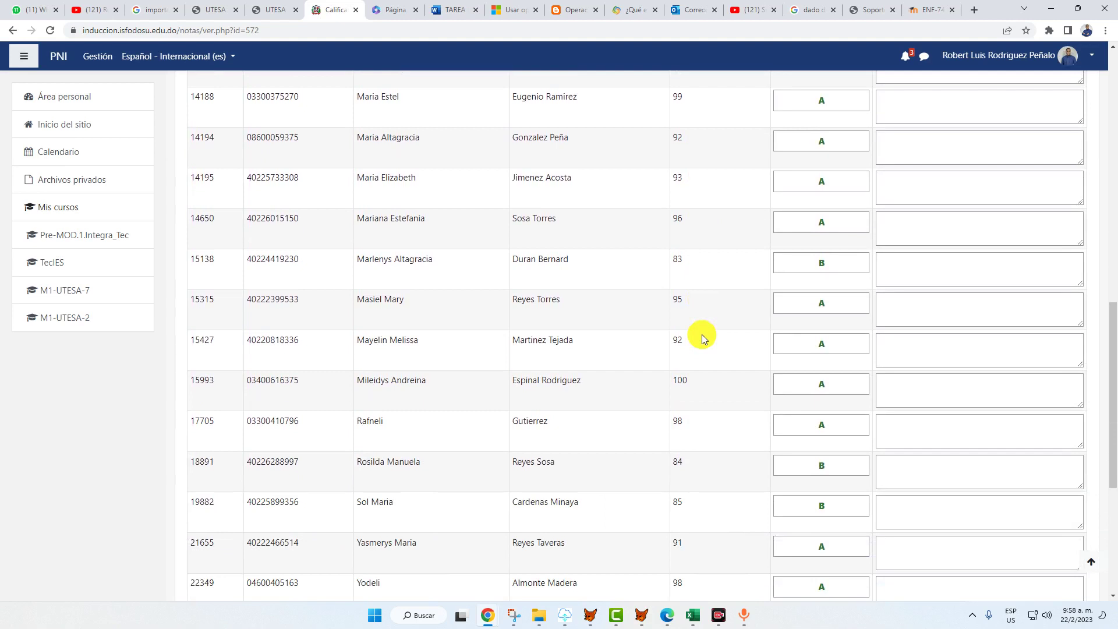
scroll(701, 336, down, 4)
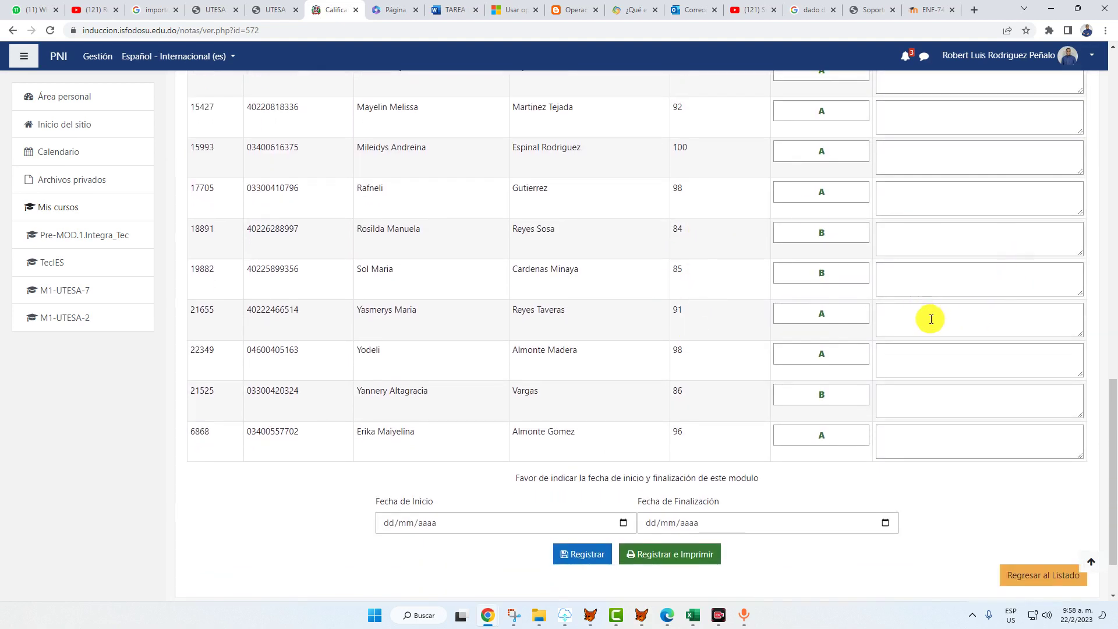
scroll(931, 318, down, 2)
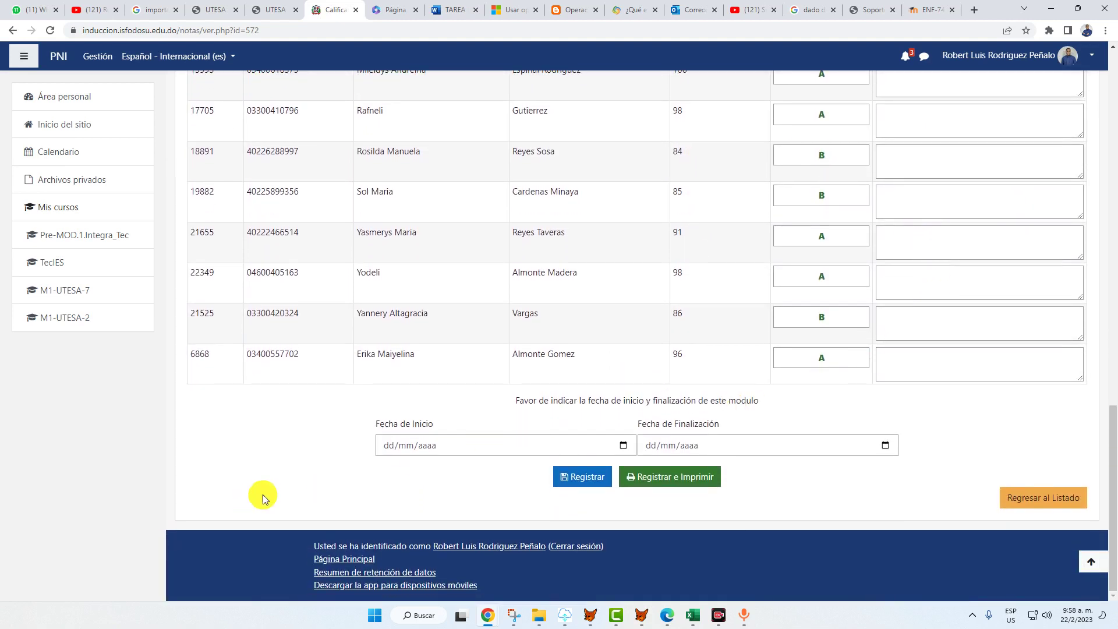
click(623, 446)
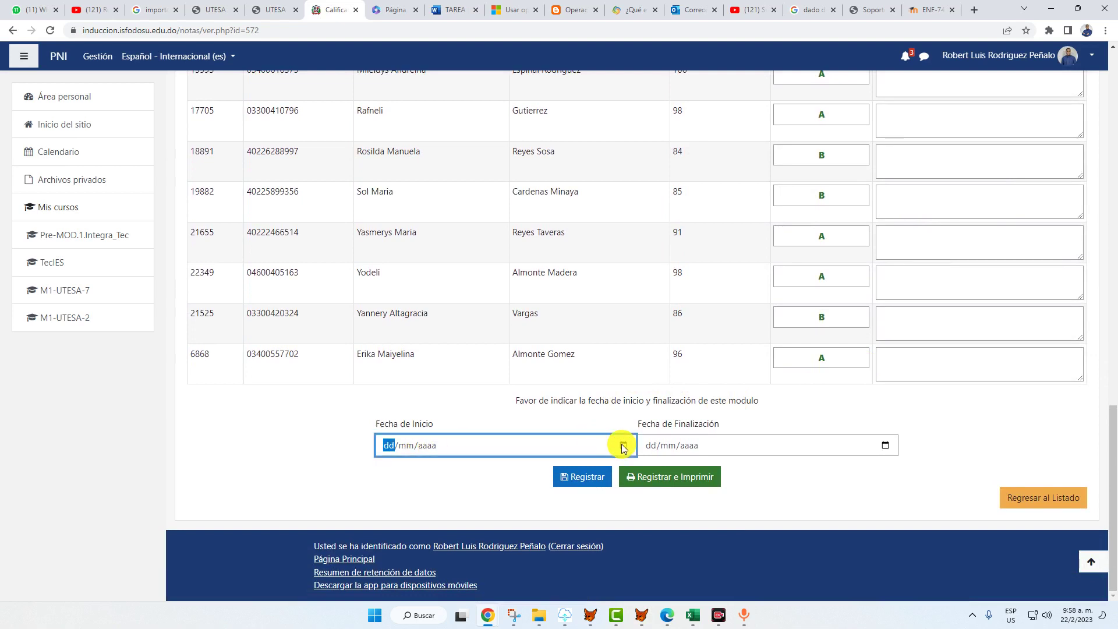
click(469, 284)
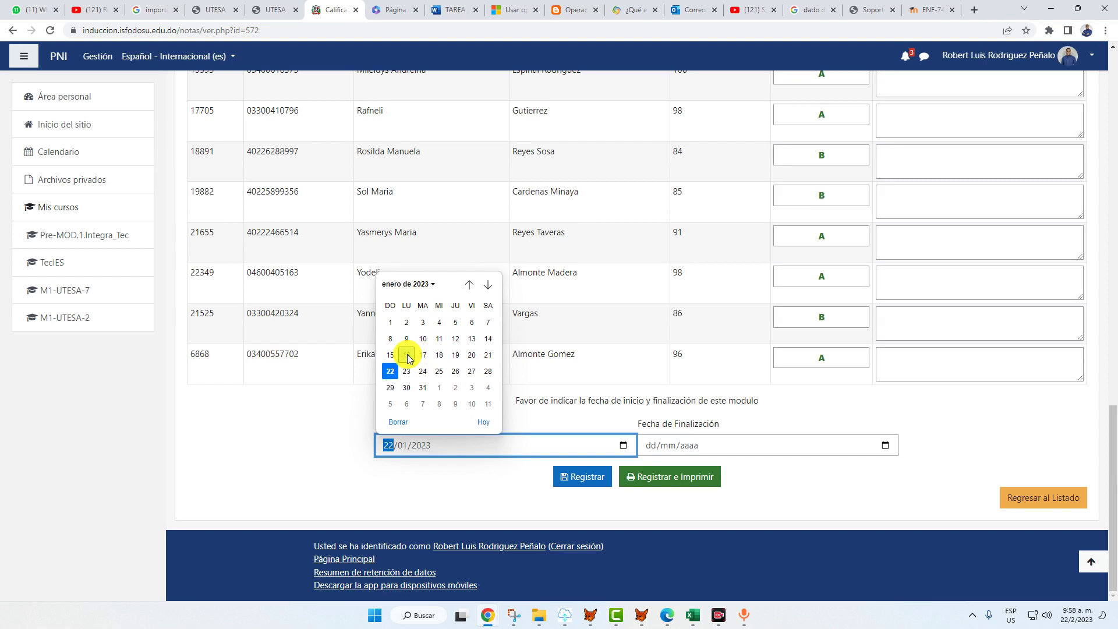
click(407, 357)
click(885, 446)
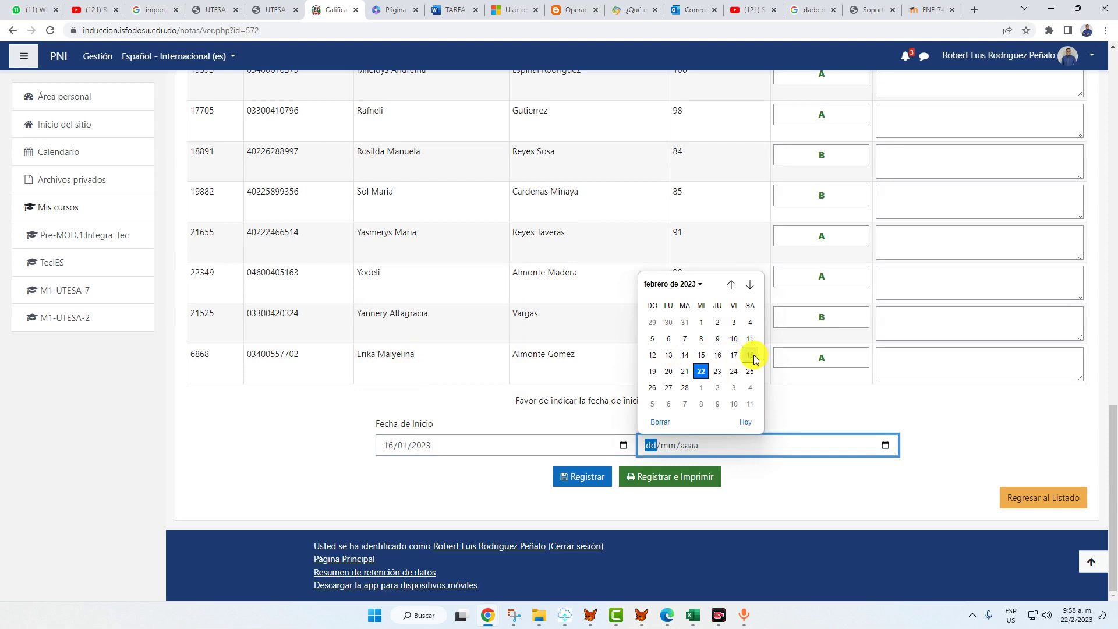
click(753, 356)
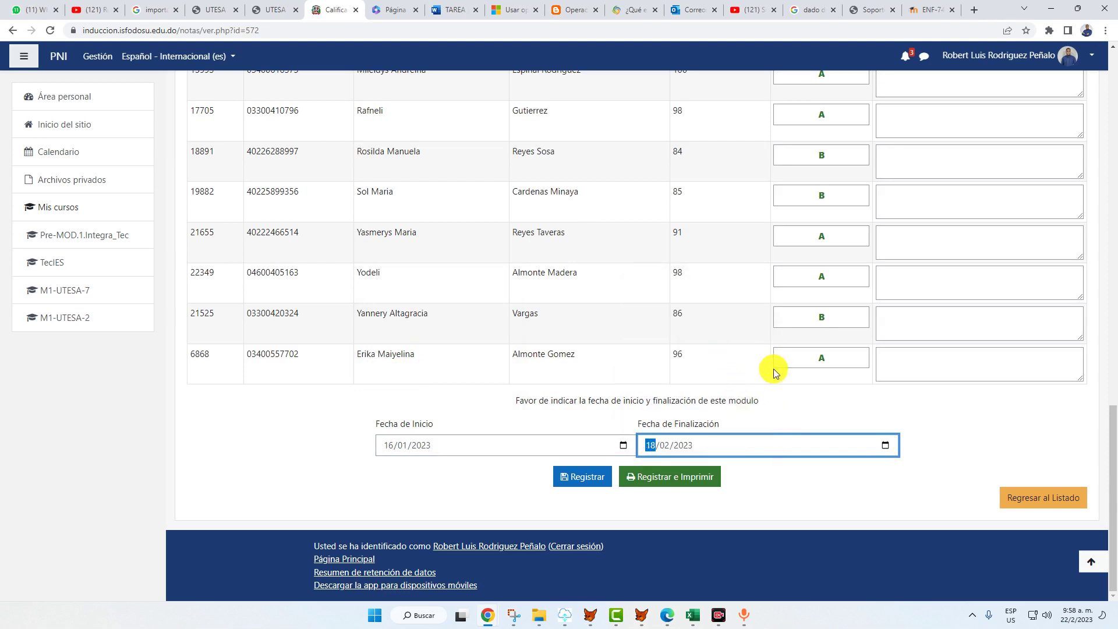
Register the module's grades without printing and accept the reminder message
click(584, 476)
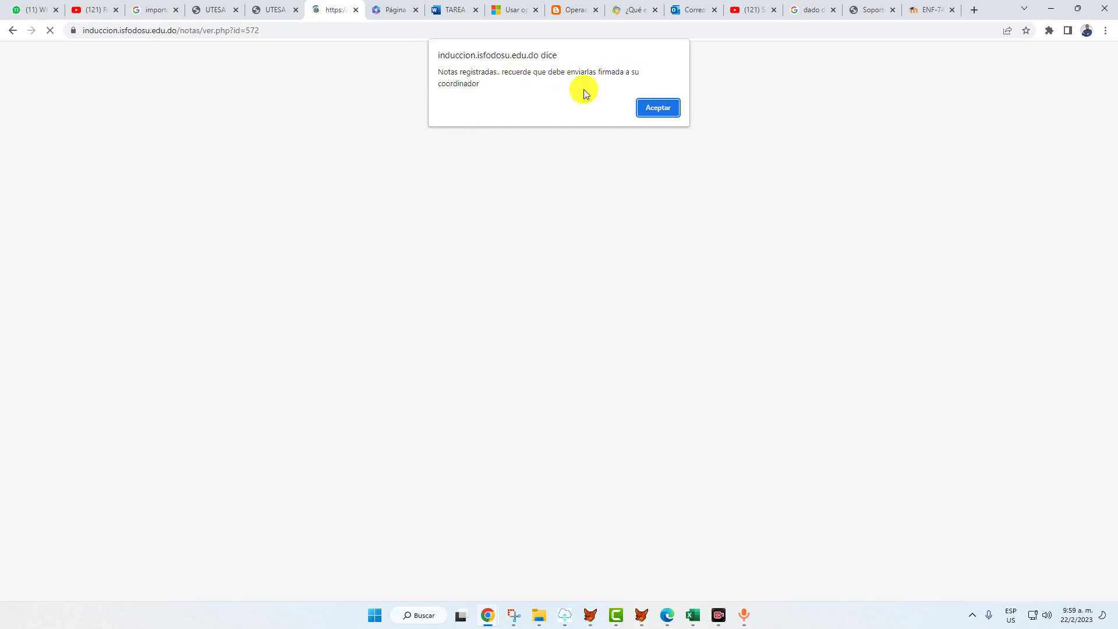
drag(504, 90, 430, 69)
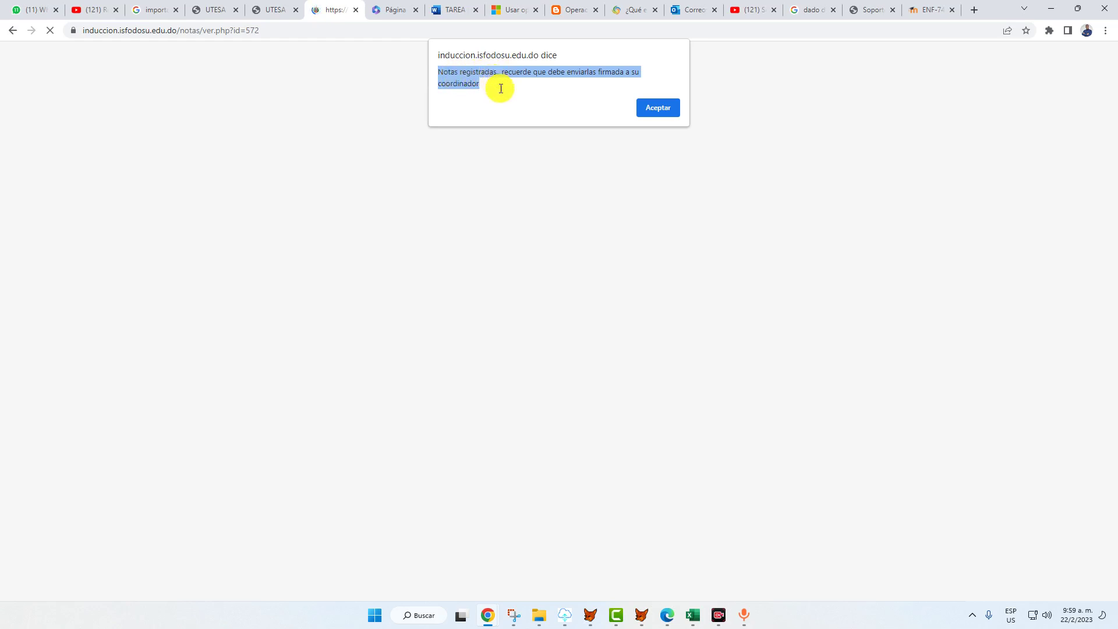
click(649, 110)
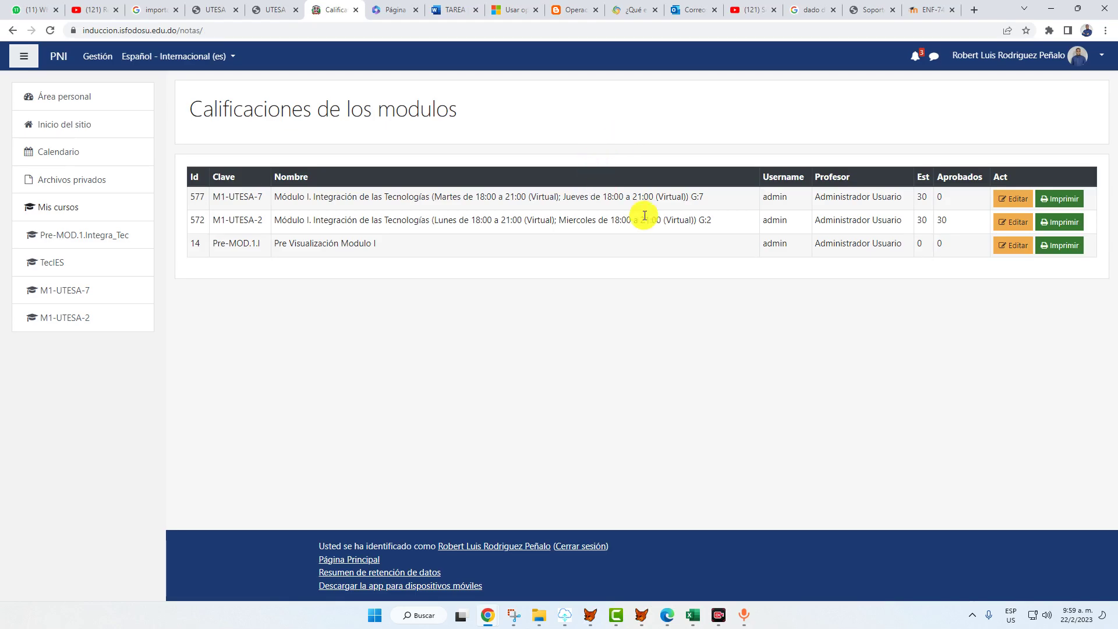
Check the approved count for M1-UTESA-2 in the module list and open its printable grade report
double_click(938, 178)
double_click(947, 222)
click(1069, 226)
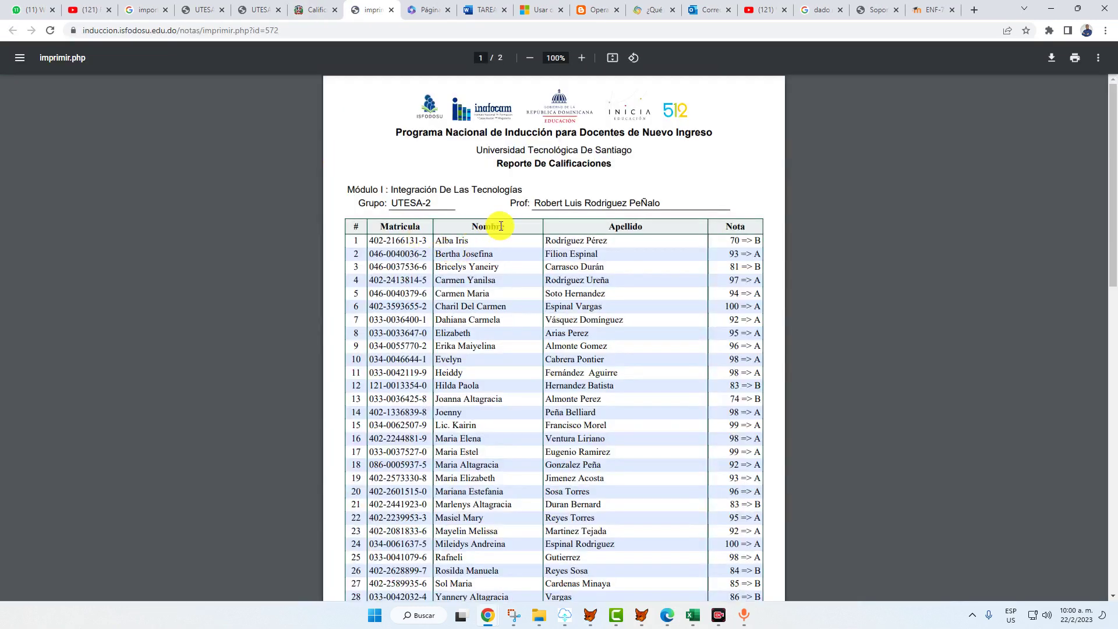
Examine the grade report's header data, student grades, module dates and the signature and date lines on the second page
double_click(363, 190)
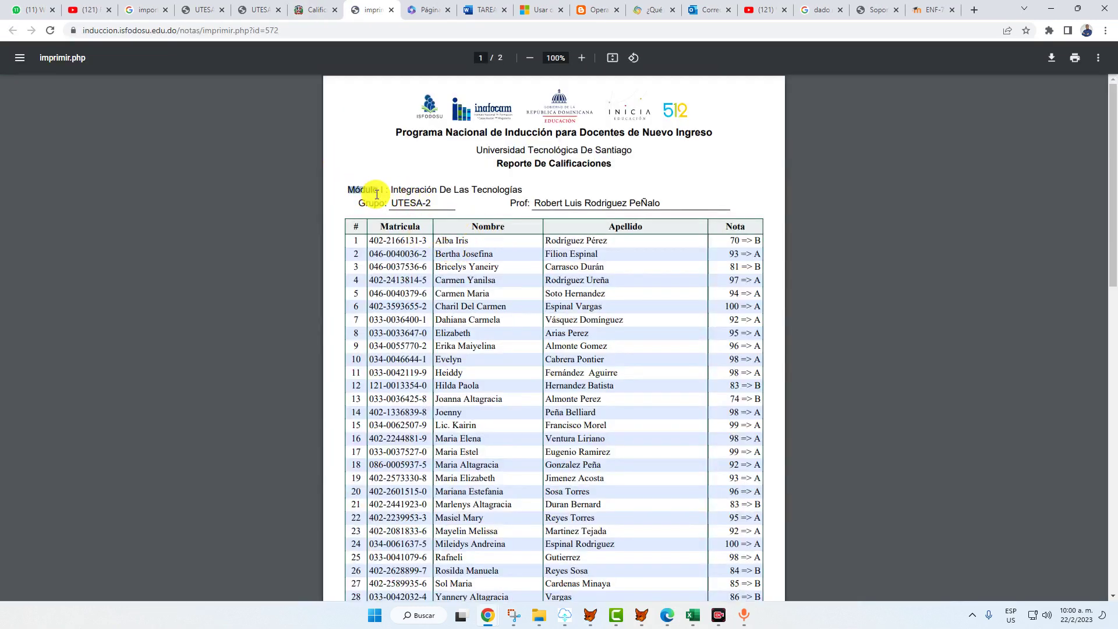
double_click(371, 203)
drag(532, 203, 583, 205)
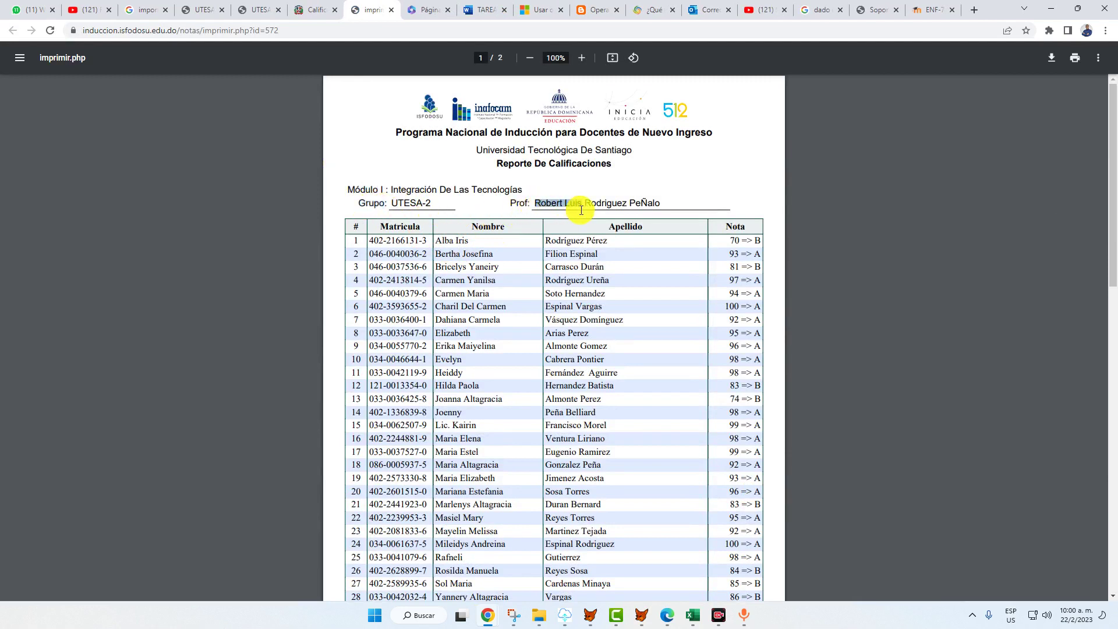
drag(372, 240, 395, 240)
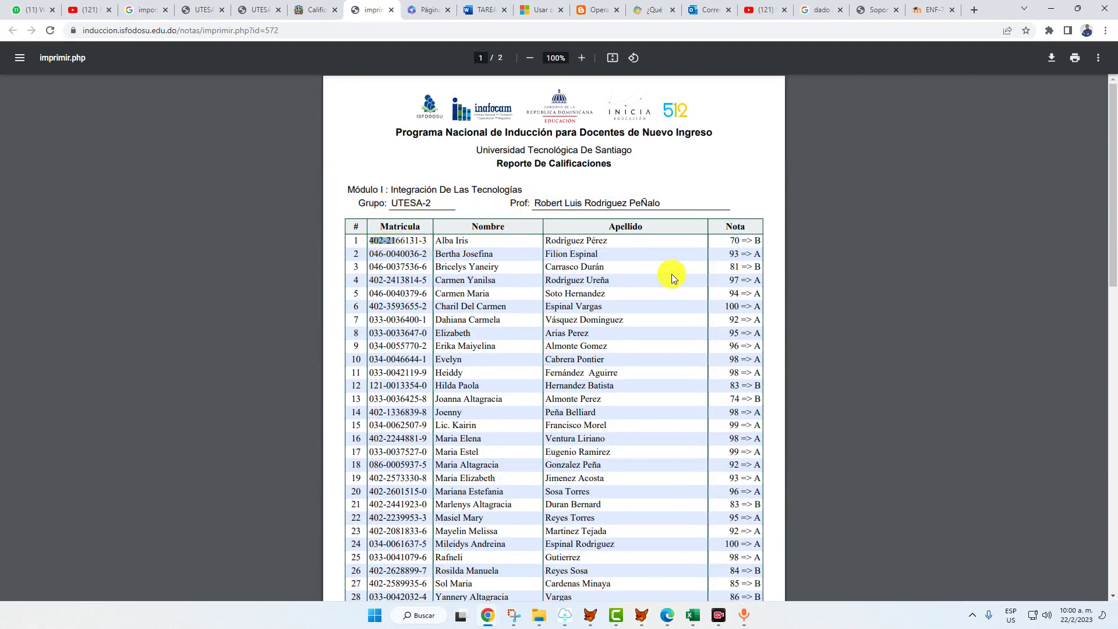
scroll(675, 277, down, 1)
scroll(722, 268, down, 3)
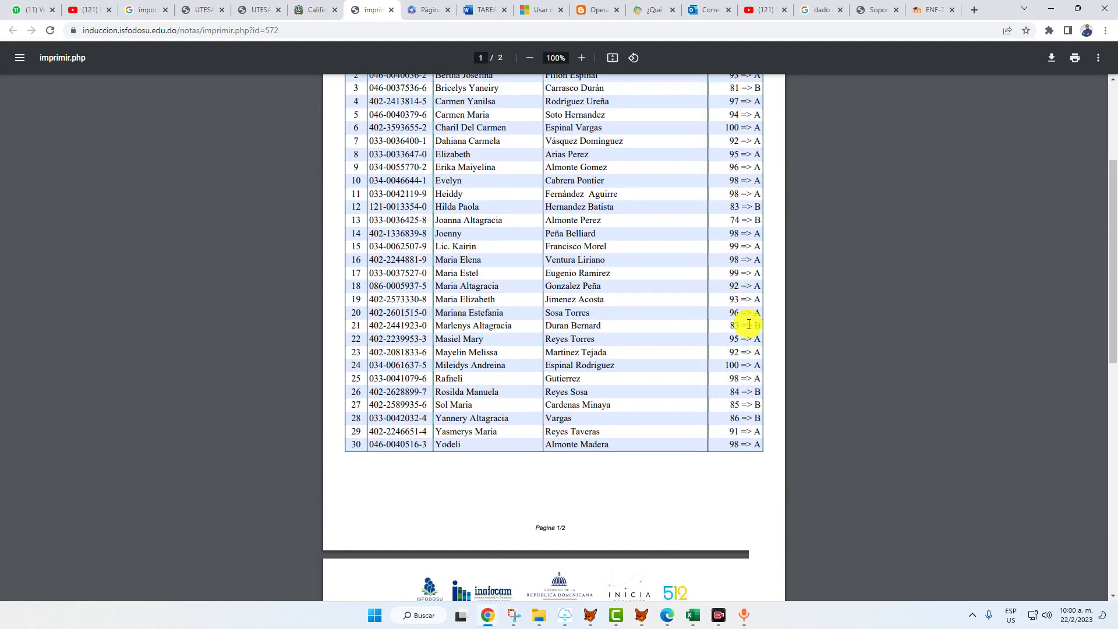
scroll(746, 344, down, 7)
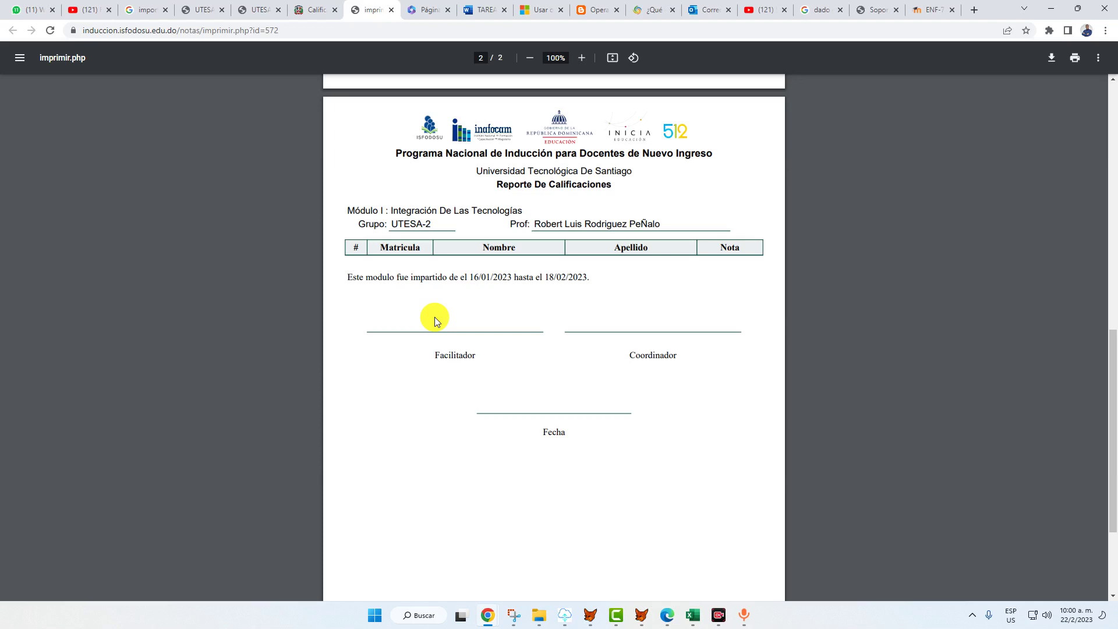
scroll(453, 312, down, 1)
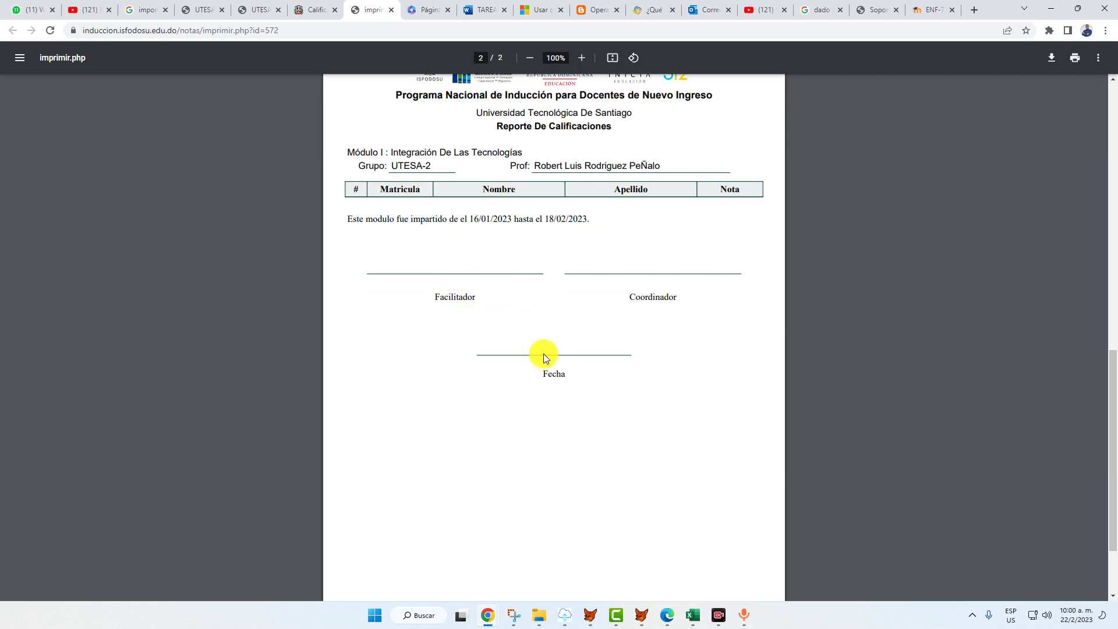
scroll(543, 354, up, 3)
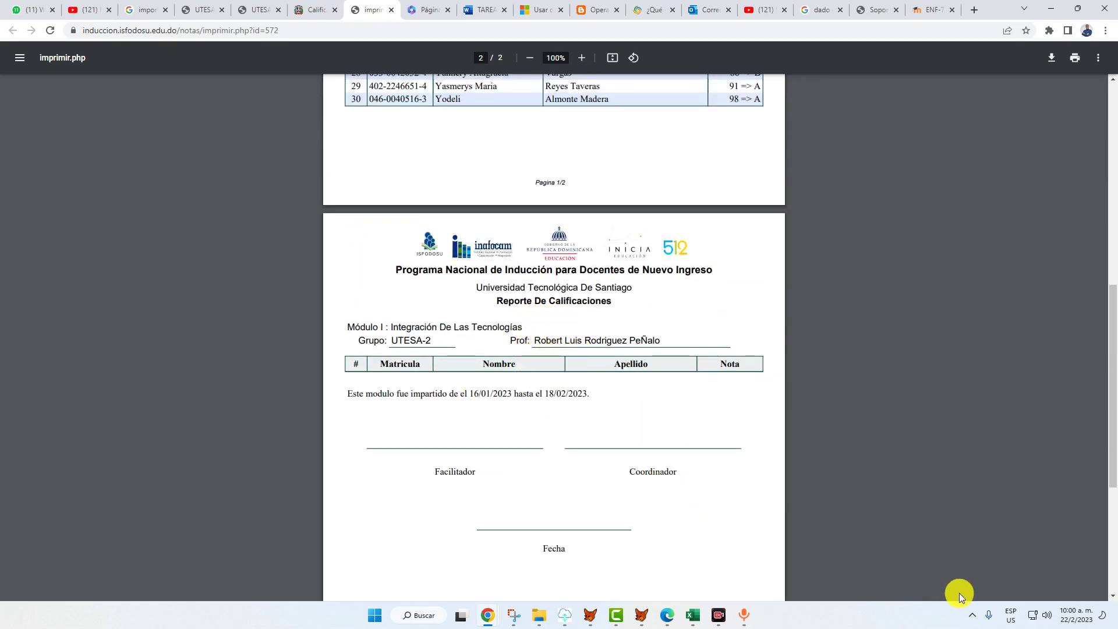
Return to the module list, open the M1-UTESA-2 course's gradebook and switch the column display of the Módulo I category
key(ctrl+shift+Tab)
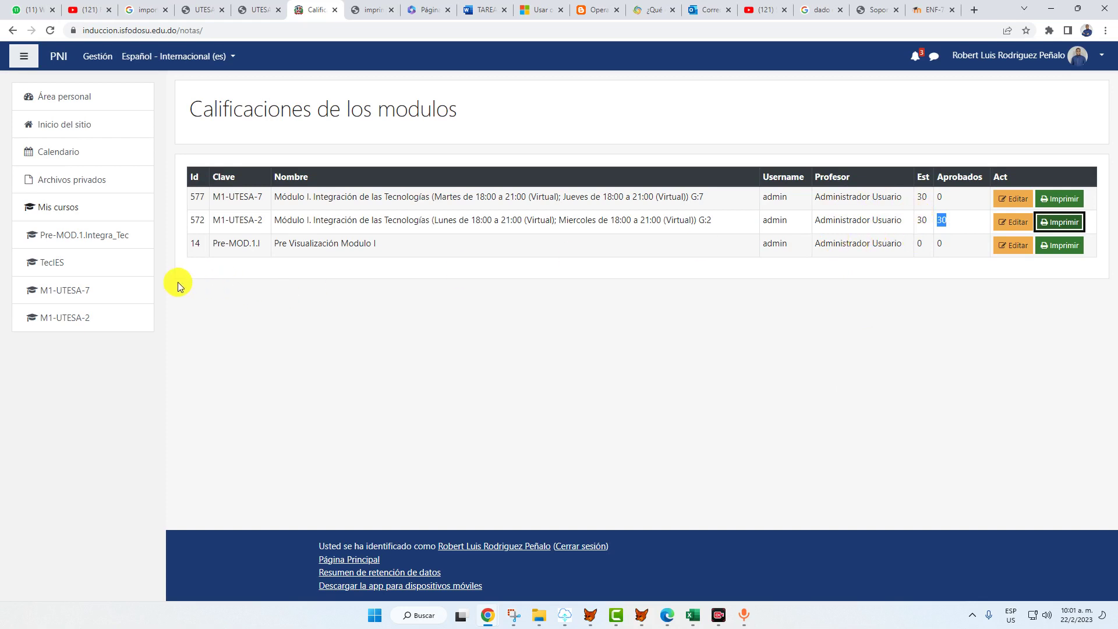
click(86, 322)
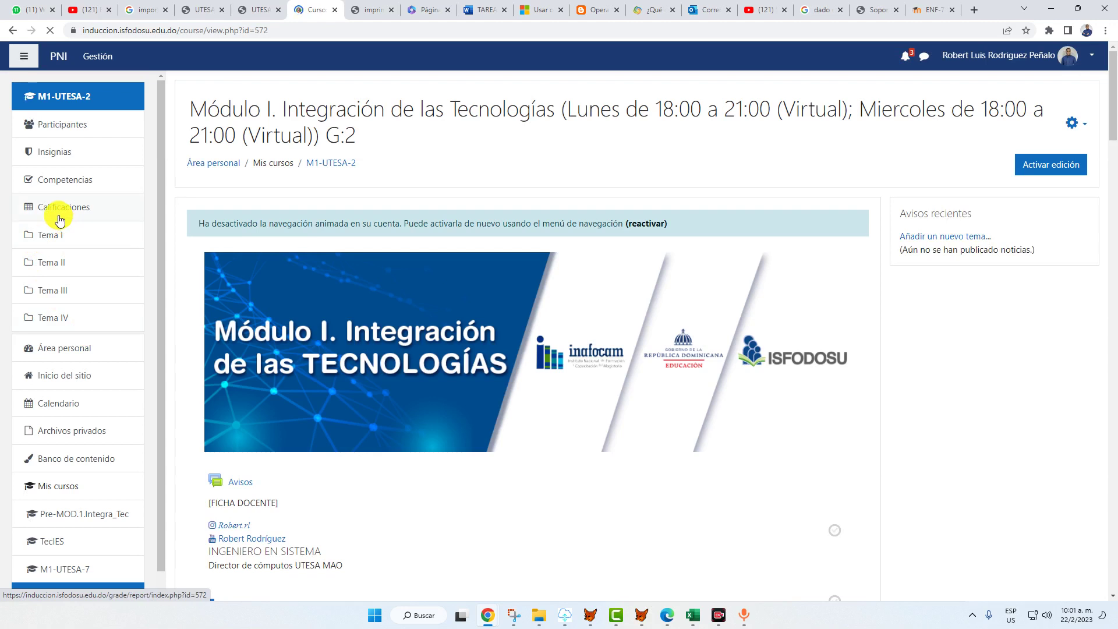
click(60, 219)
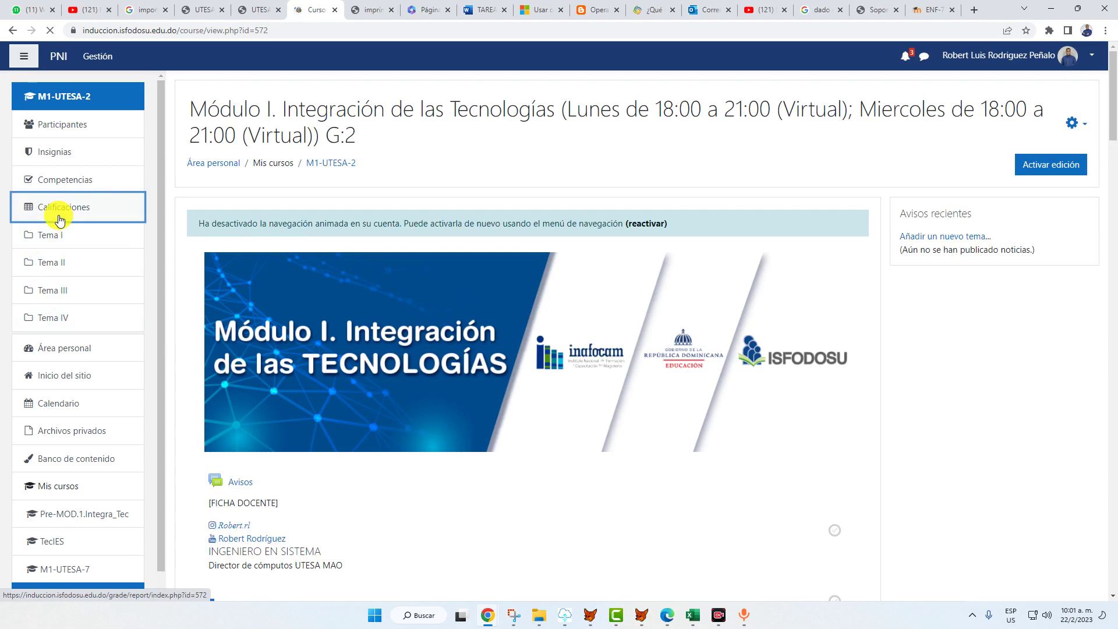
click(624, 402)
Open the second listed student's individual grade report and go from there to the activity TI. Act. 3 - Configurar el perfil
scroll(651, 427, down, 2)
scroll(651, 427, down, 3)
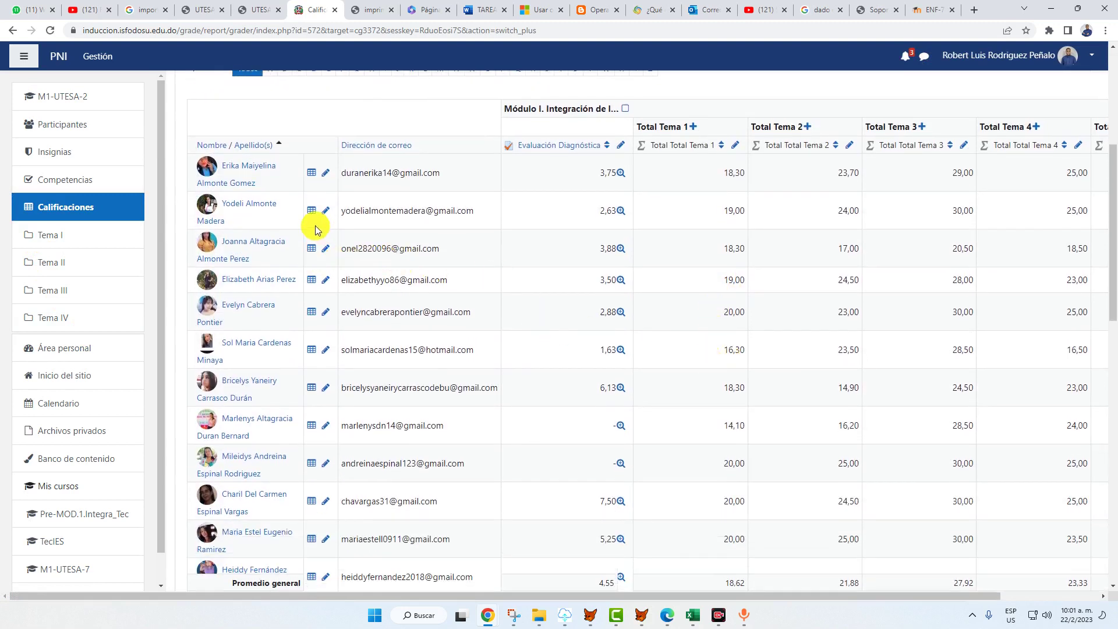
click(312, 211)
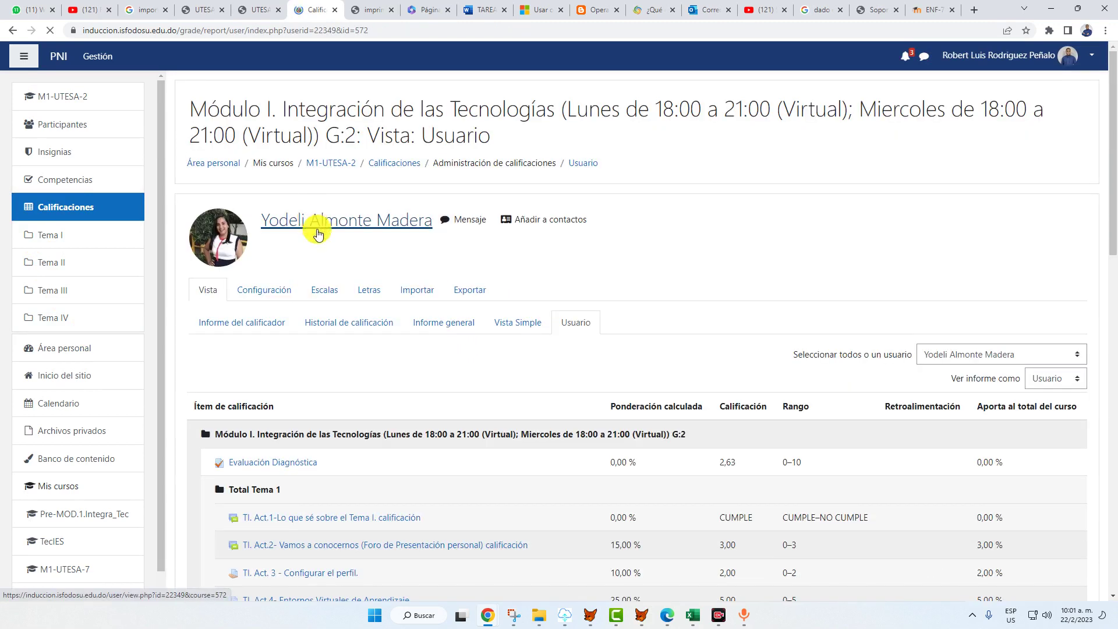
scroll(495, 340, down, 3)
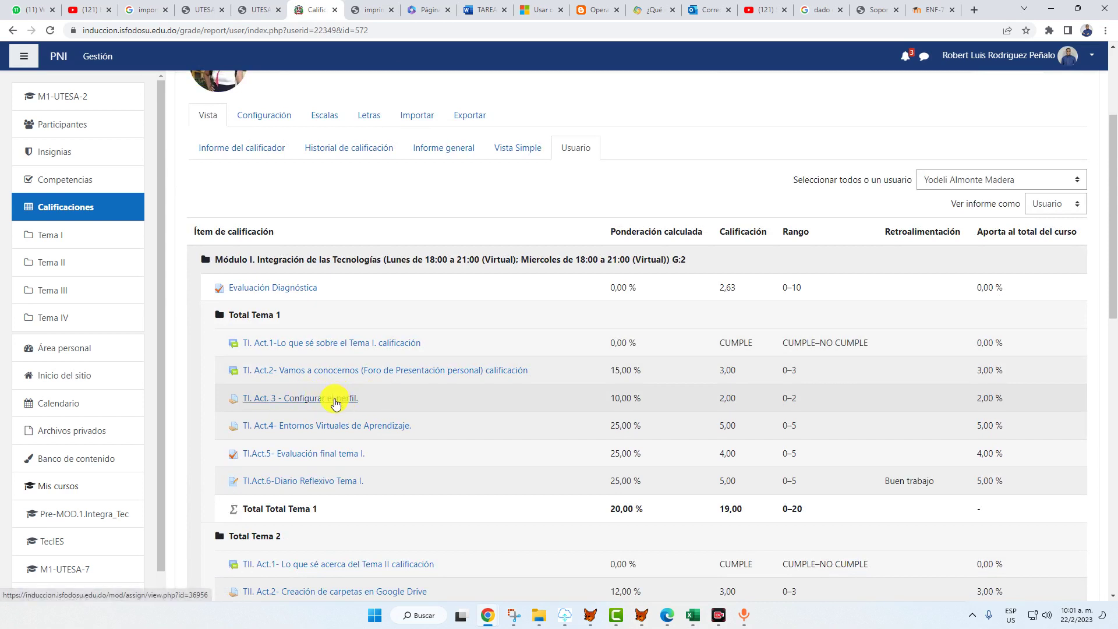
click(335, 400)
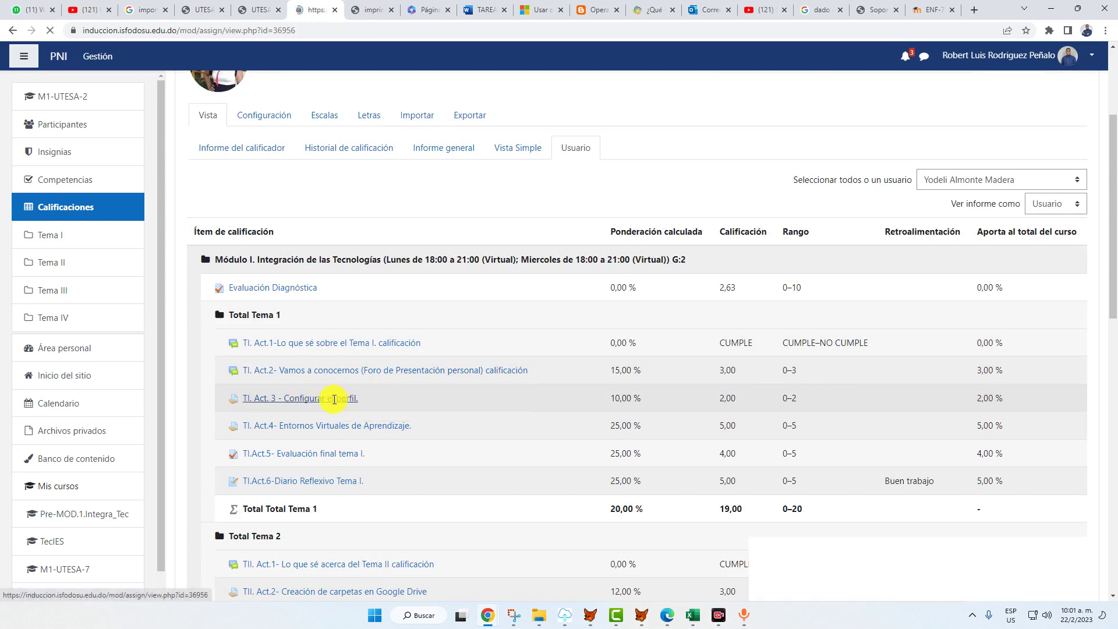
Open all submissions for TI. Act. 3 - Configurar el perfil and set the submission filter to Sin filtro
scroll(624, 401, down, 6)
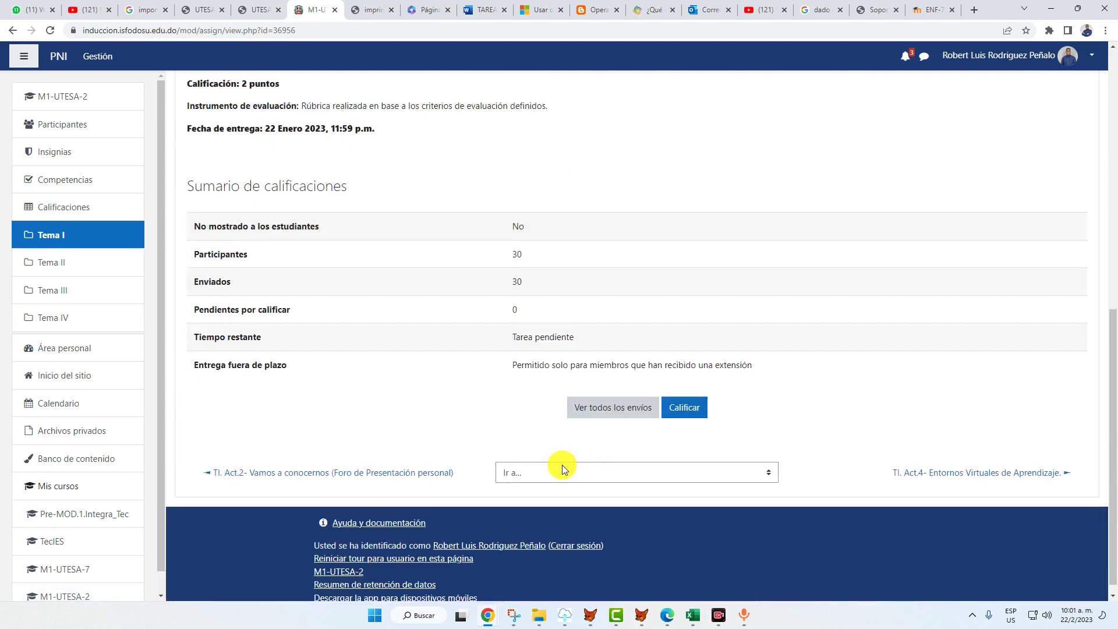
click(595, 411)
scroll(460, 327, down, 4)
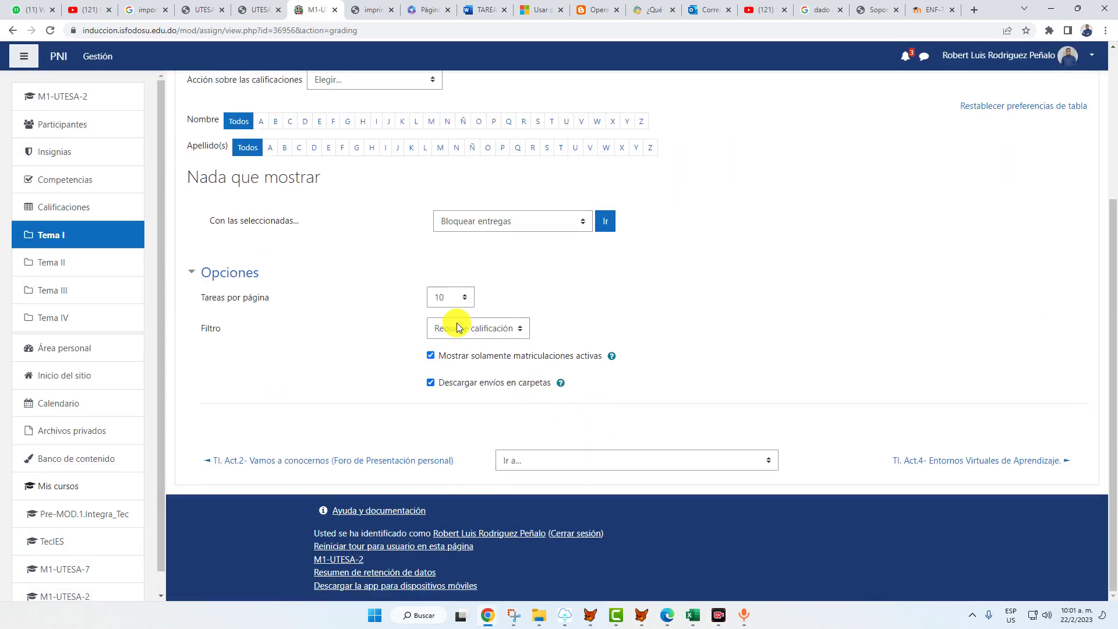
scroll(486, 416, up, 2)
click(479, 443)
click(463, 460)
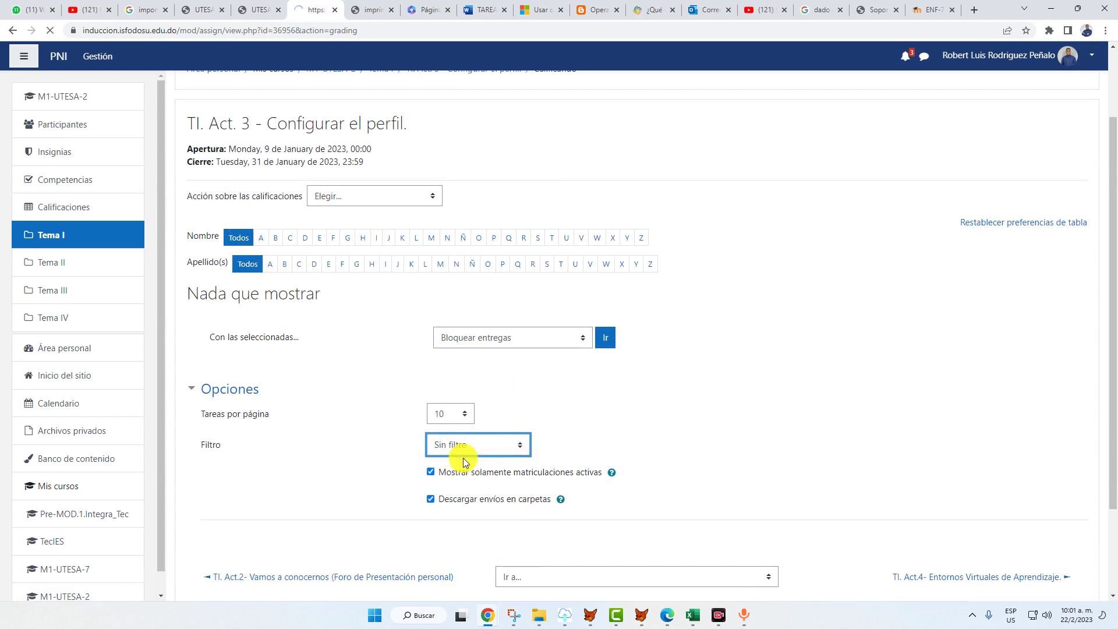